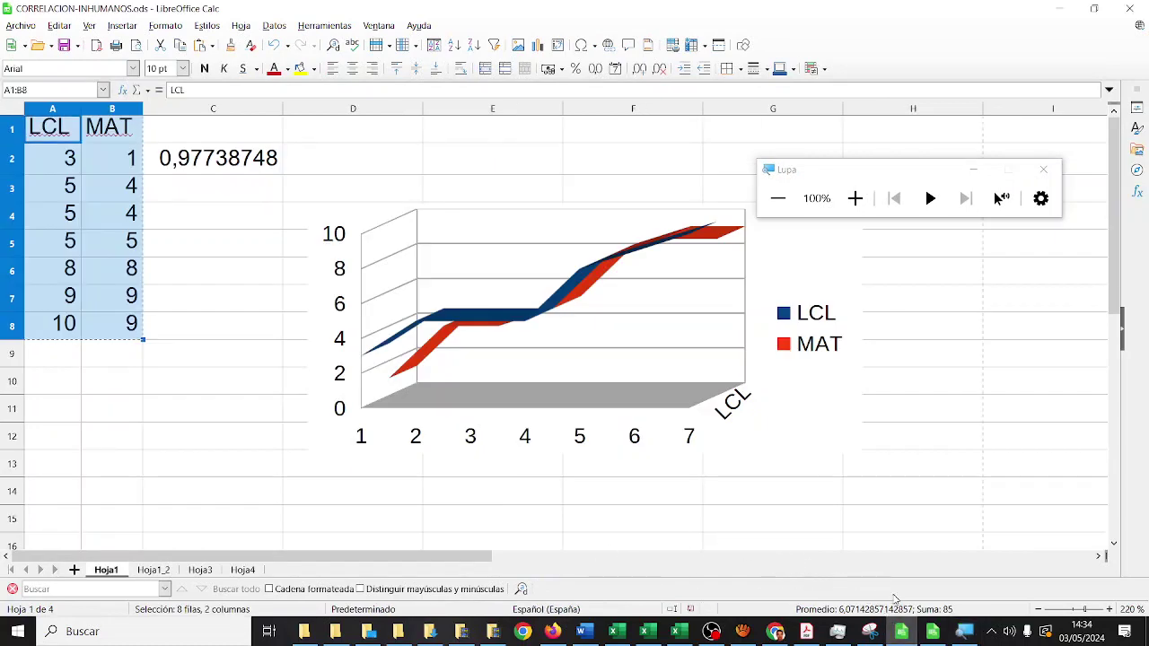
- Switch to the Sin título 1 spreadsheet and delete its empty Hoja2 sheet
left_click(932, 630)
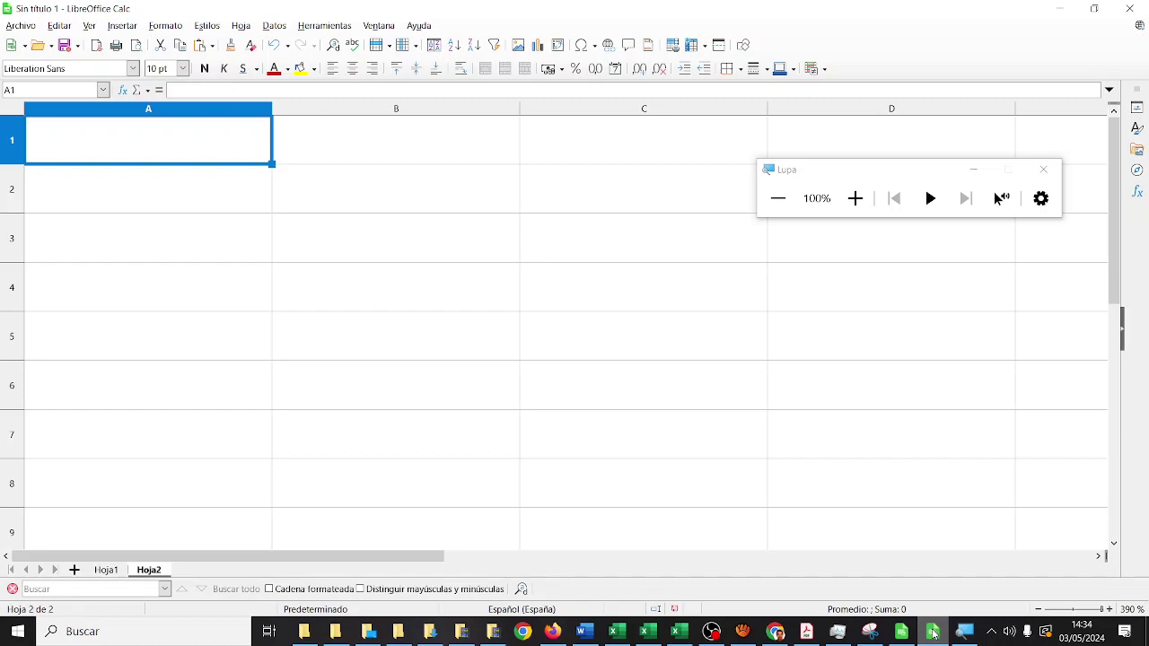
right_click(162, 572)
left_click(200, 423)
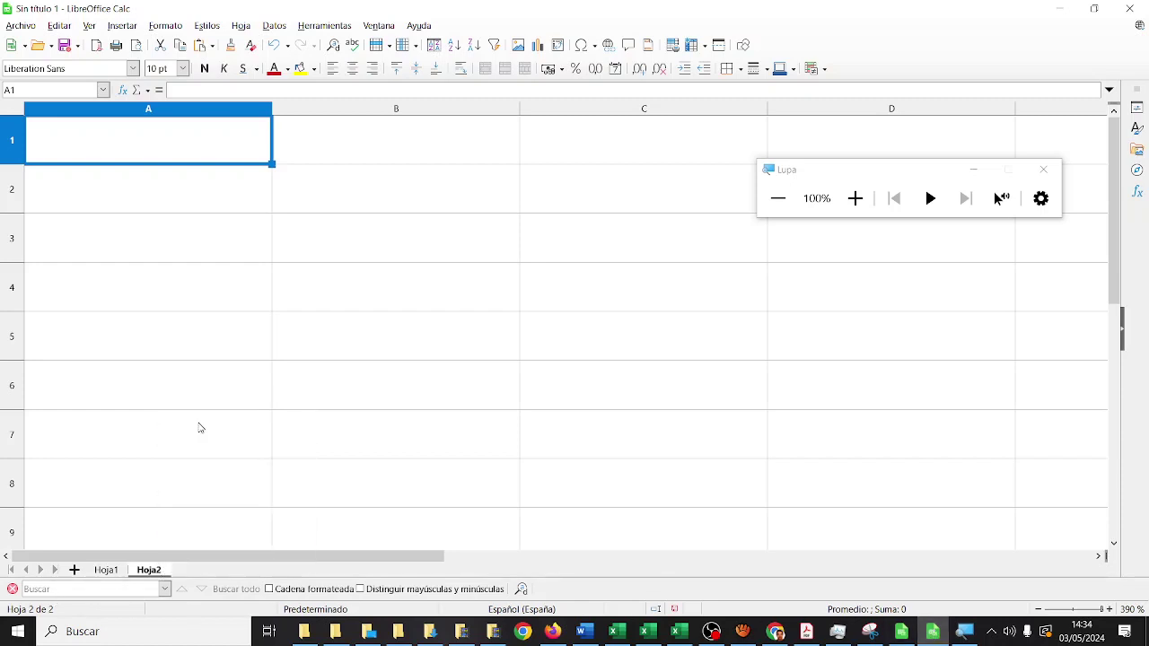
left_click(599, 333)
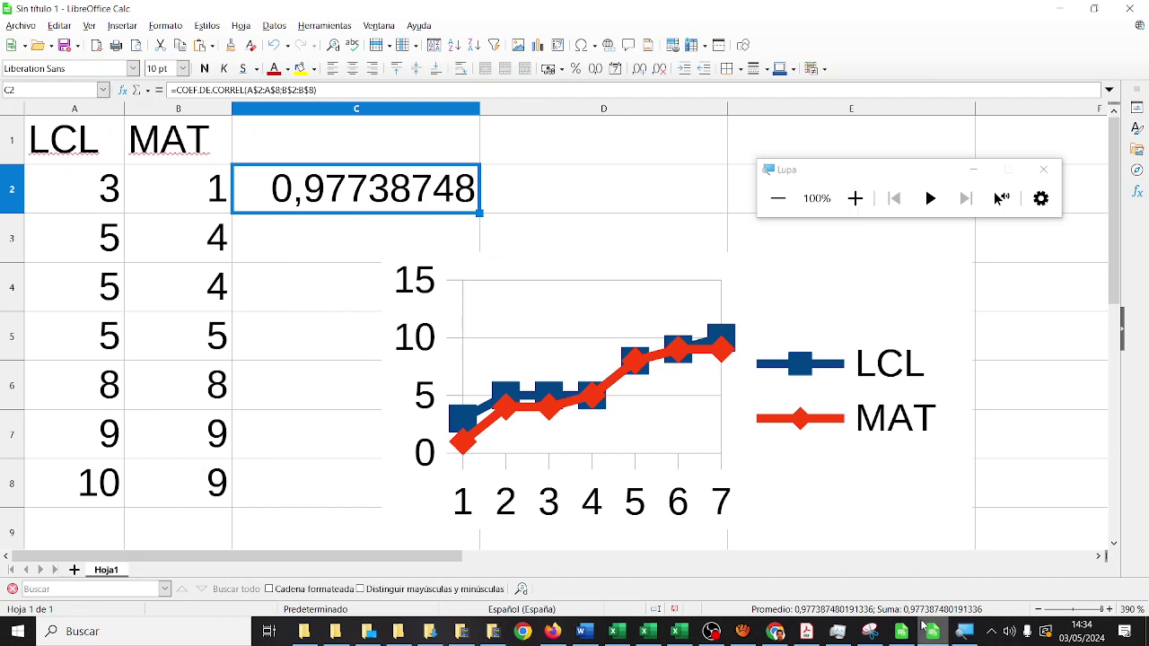
- Add a new blank sheet after Hoja1 in the untitled spreadsheet
left_click(854, 198)
left_click(854, 199)
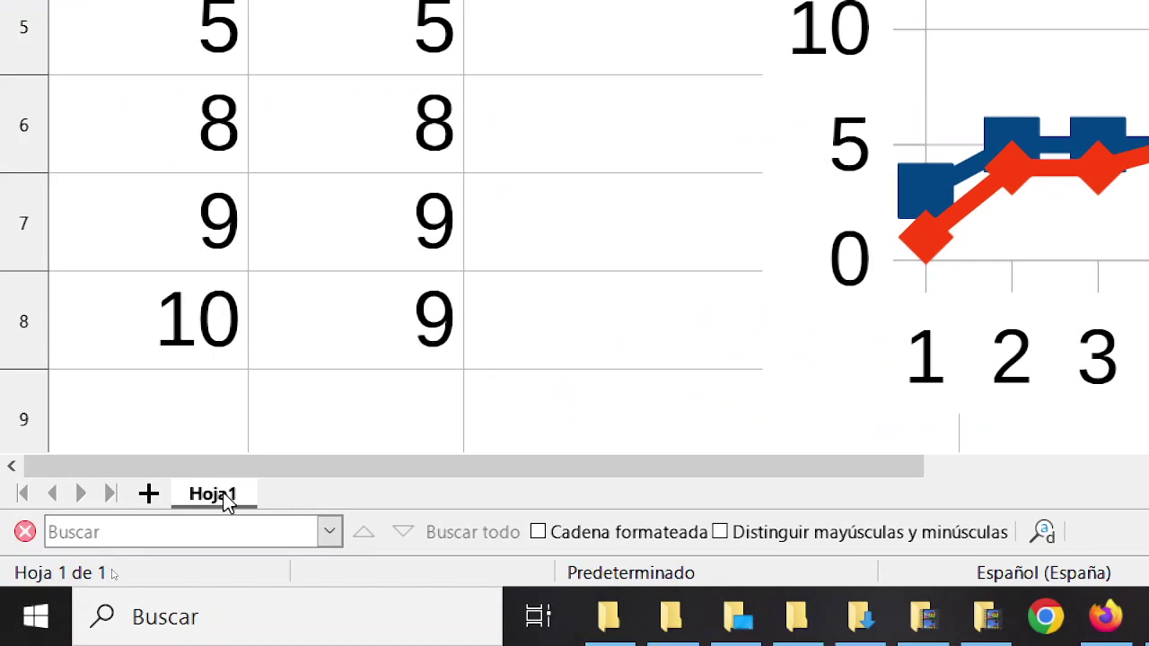
left_click(151, 495)
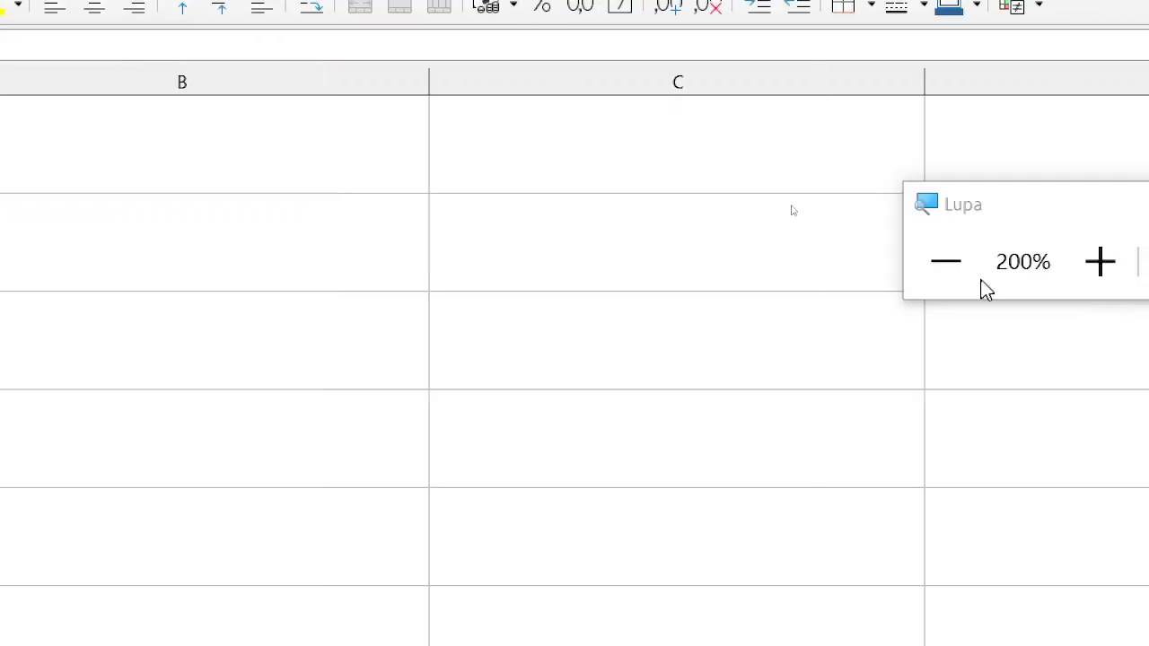
left_click(952, 261)
- Copy A1:C8 from sheet Hoja1_2 of CORRELACION-INHUMANOS.ods and paste it at A1 of Hoja2 in Sin título 1
left_click(901, 631)
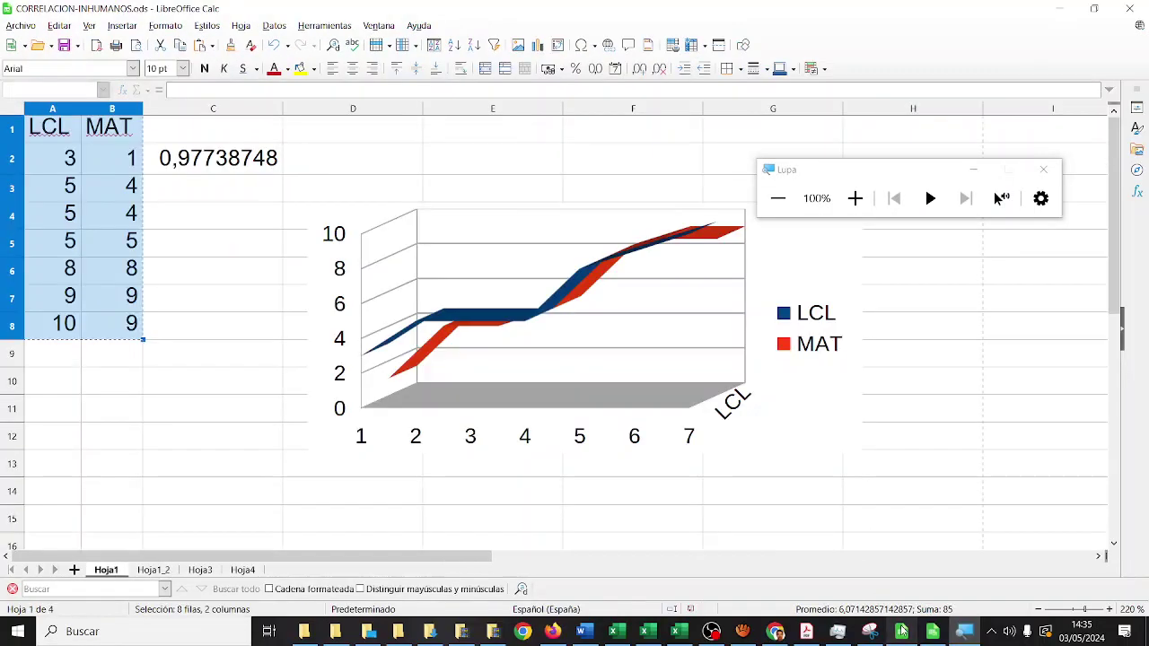
left_click(170, 571)
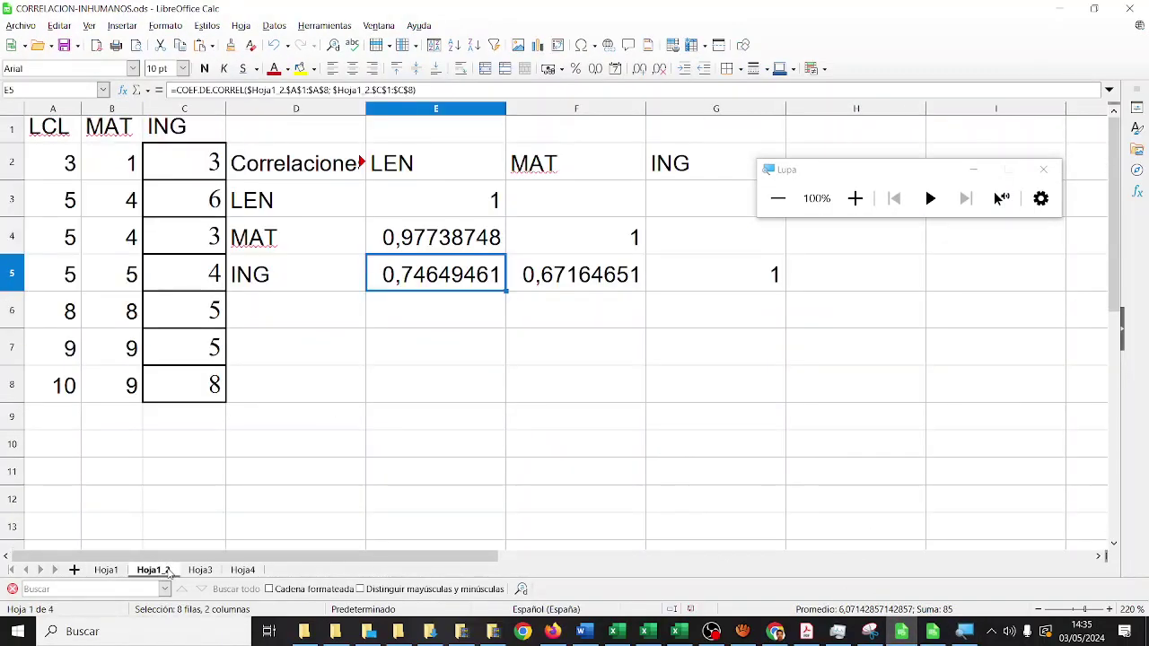
left_click_drag(54, 131, 185, 372)
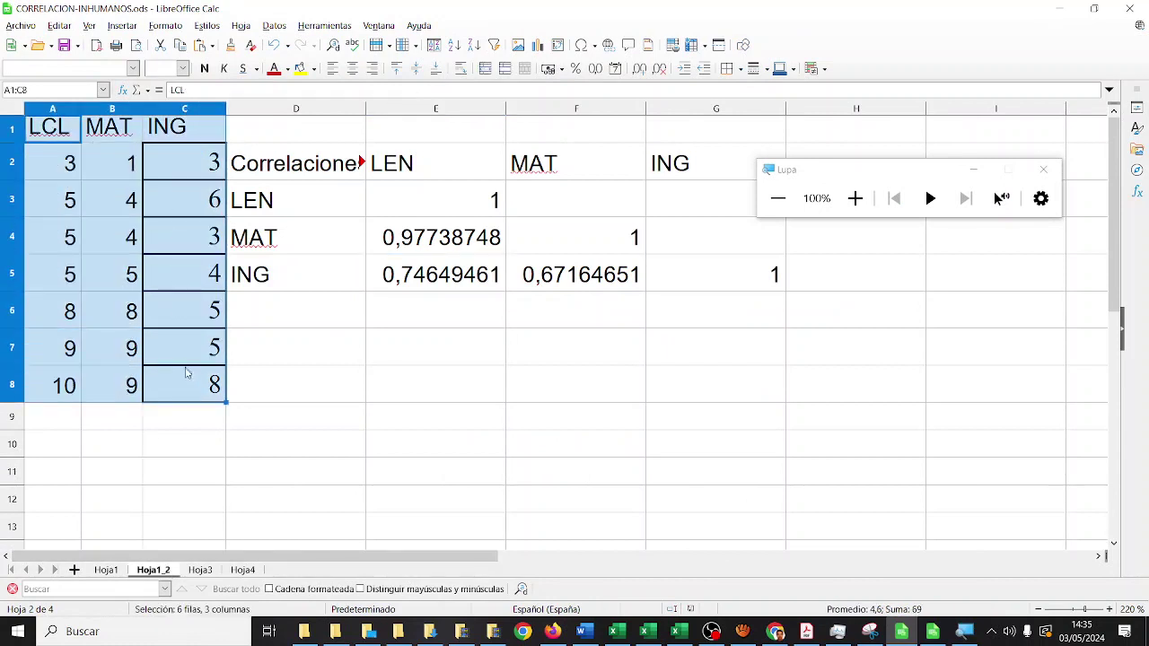
key("ctrl+c")
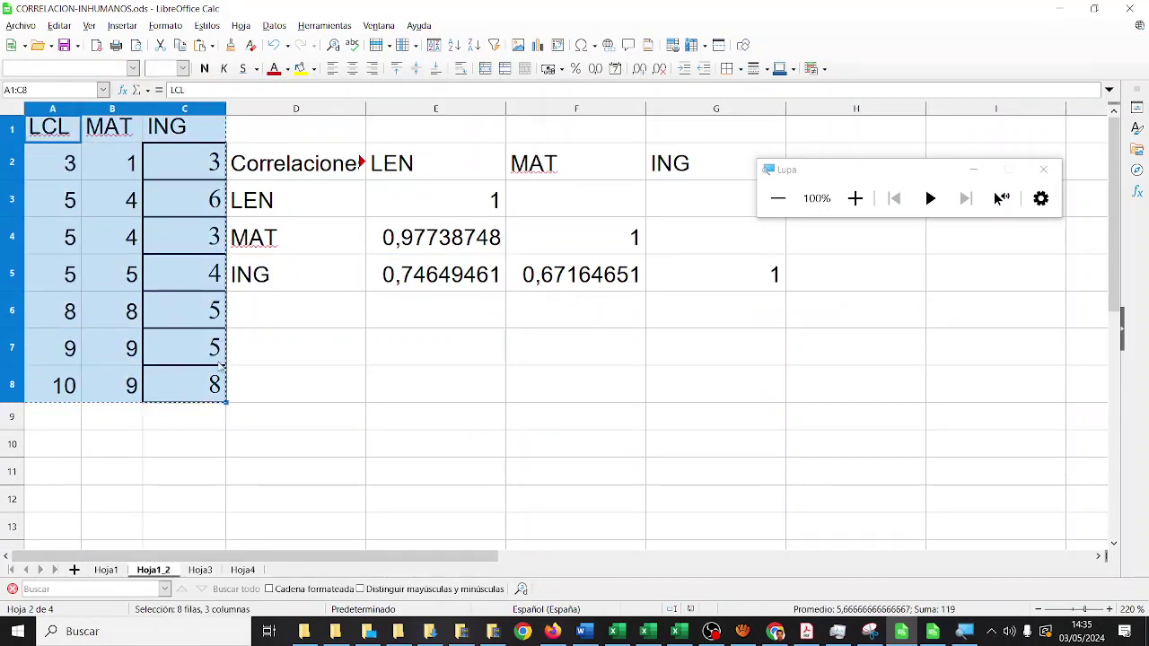
left_click(900, 633)
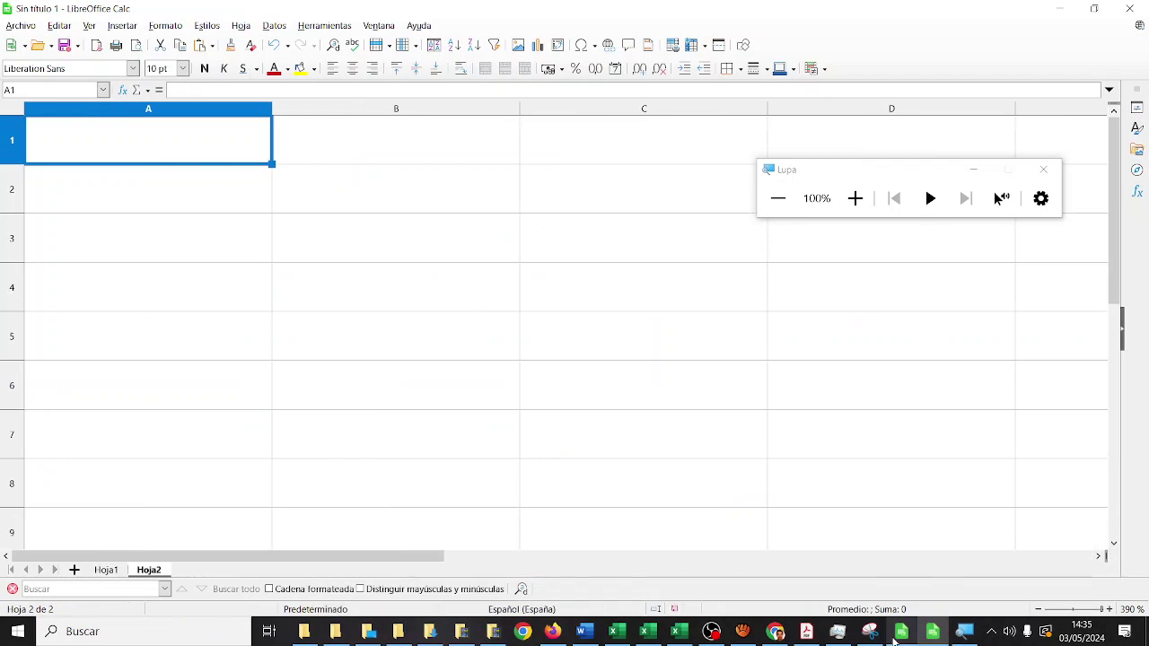
key("ctrl+v")
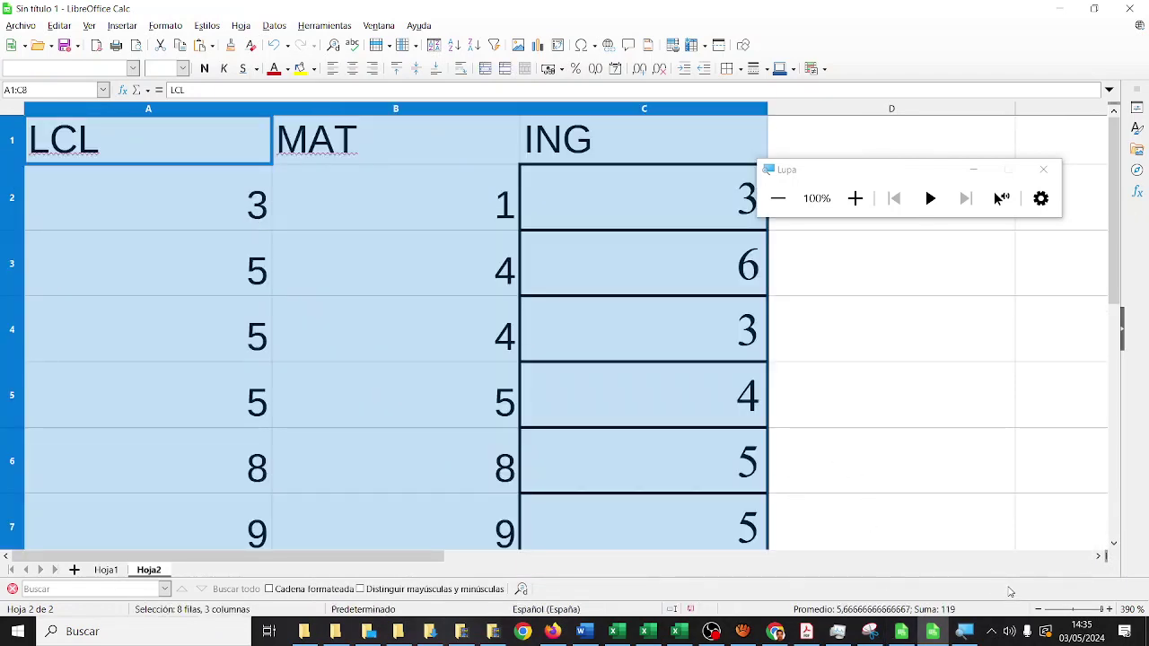
- Fit the widths of columns A, B and C to the pasted LCL, MAT and ING data
left_click(1039, 609)
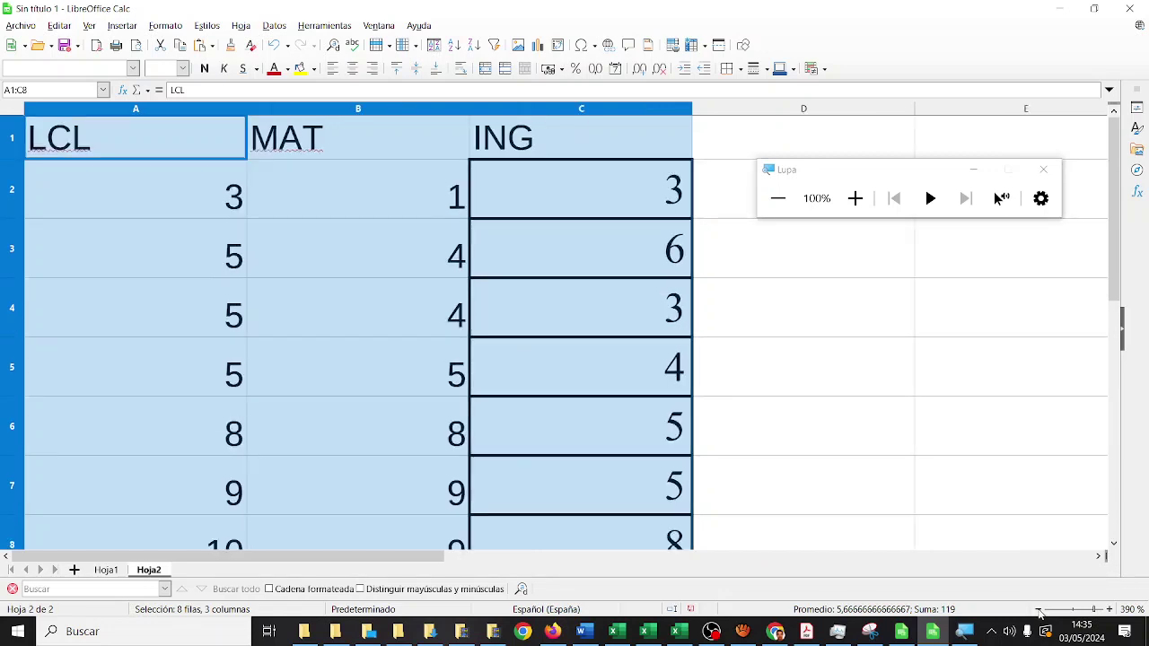
left_click(1038, 609)
left_click(1038, 609)
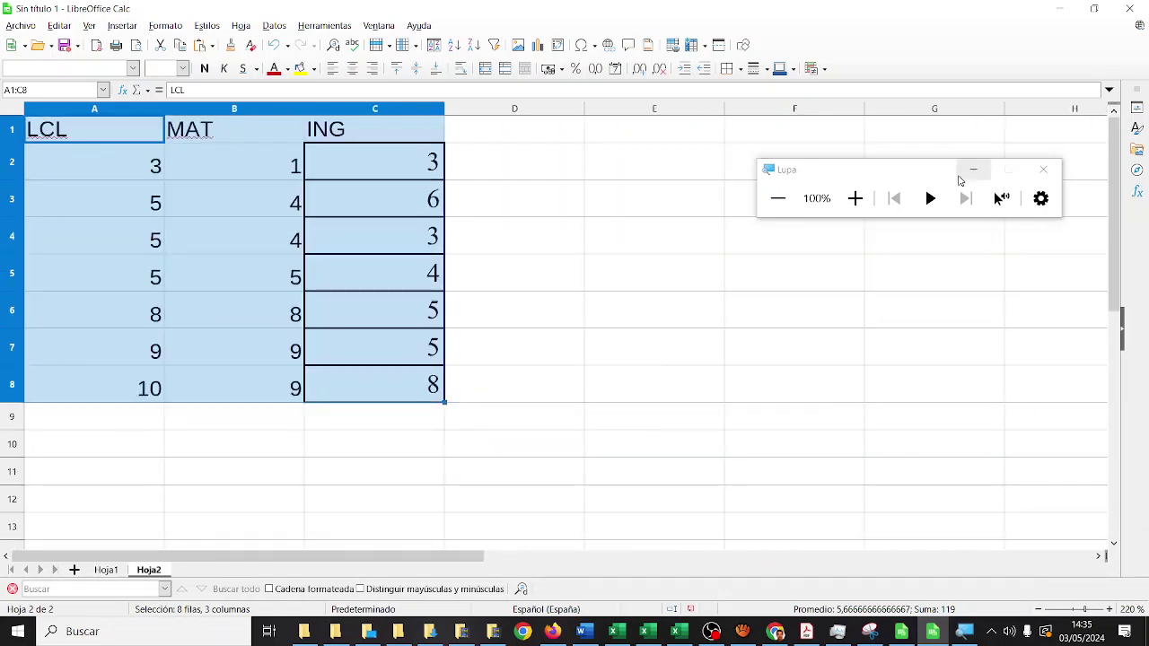
left_click_drag(940, 171, 897, 446)
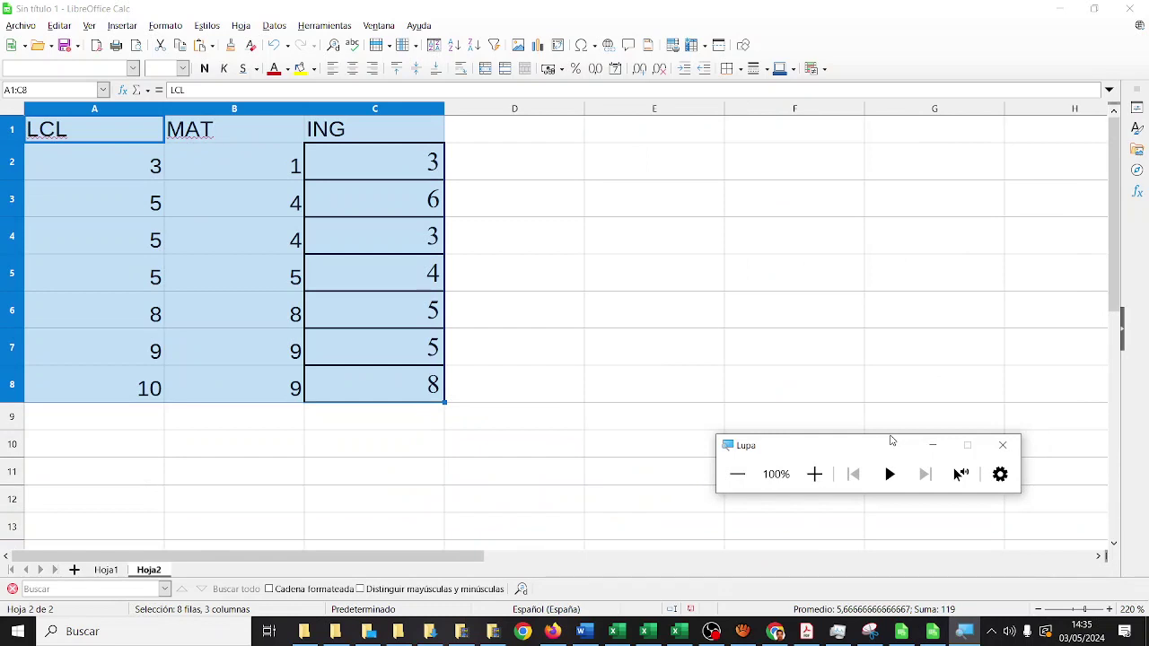
double_click(164, 106)
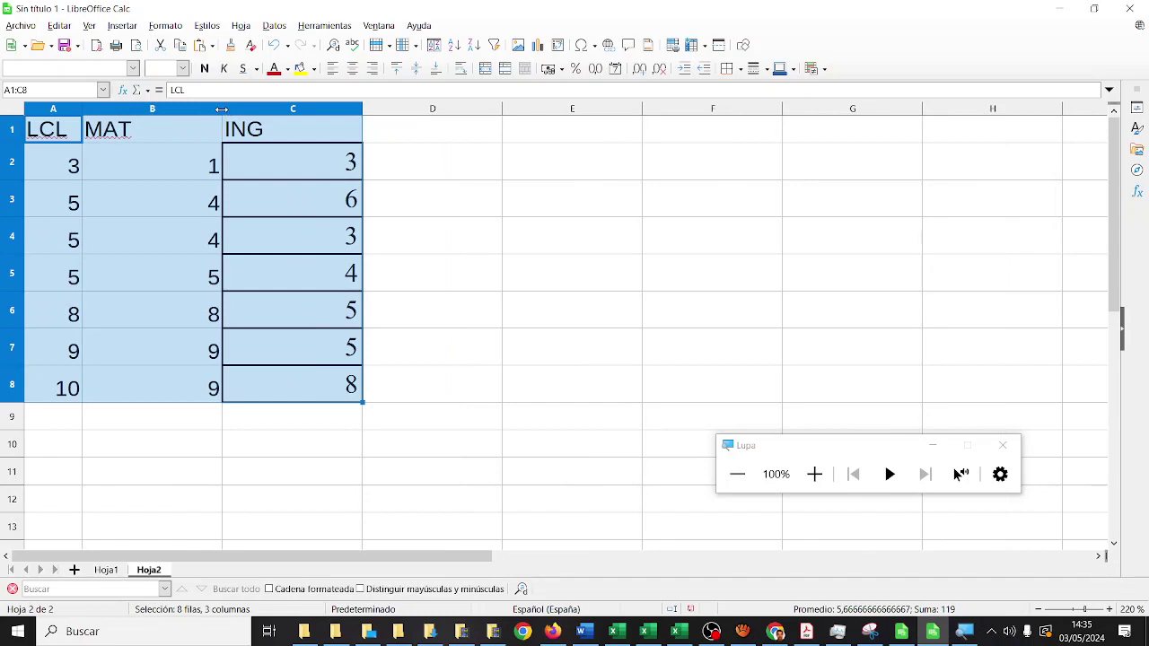
double_click(222, 109)
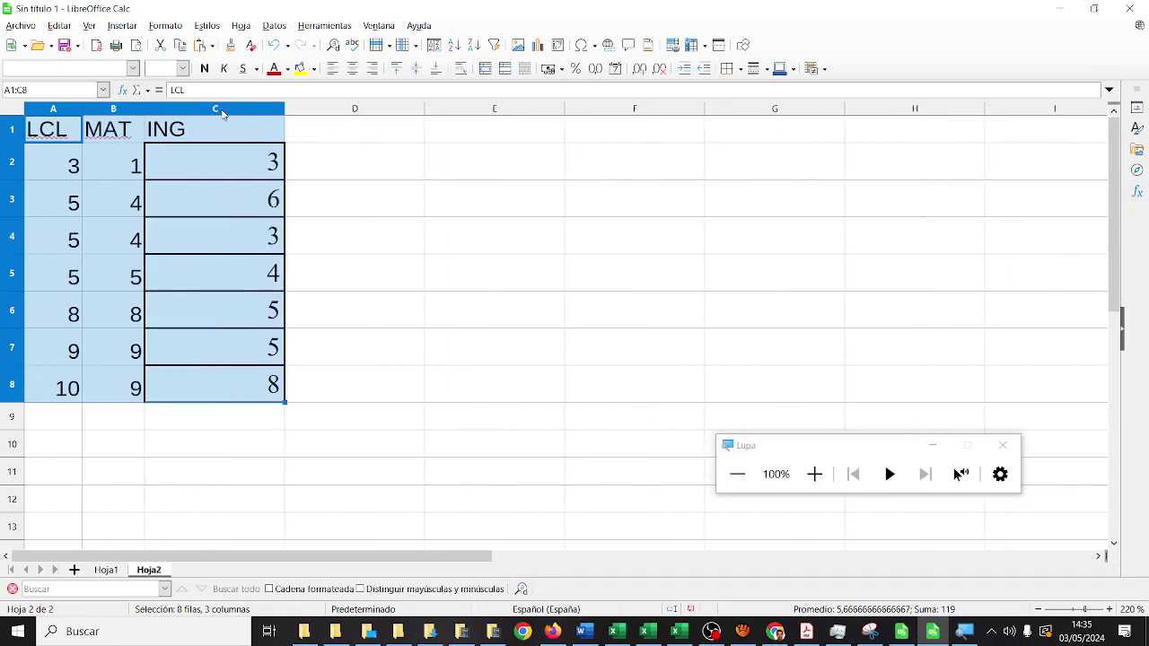
double_click(284, 109)
left_click(393, 163)
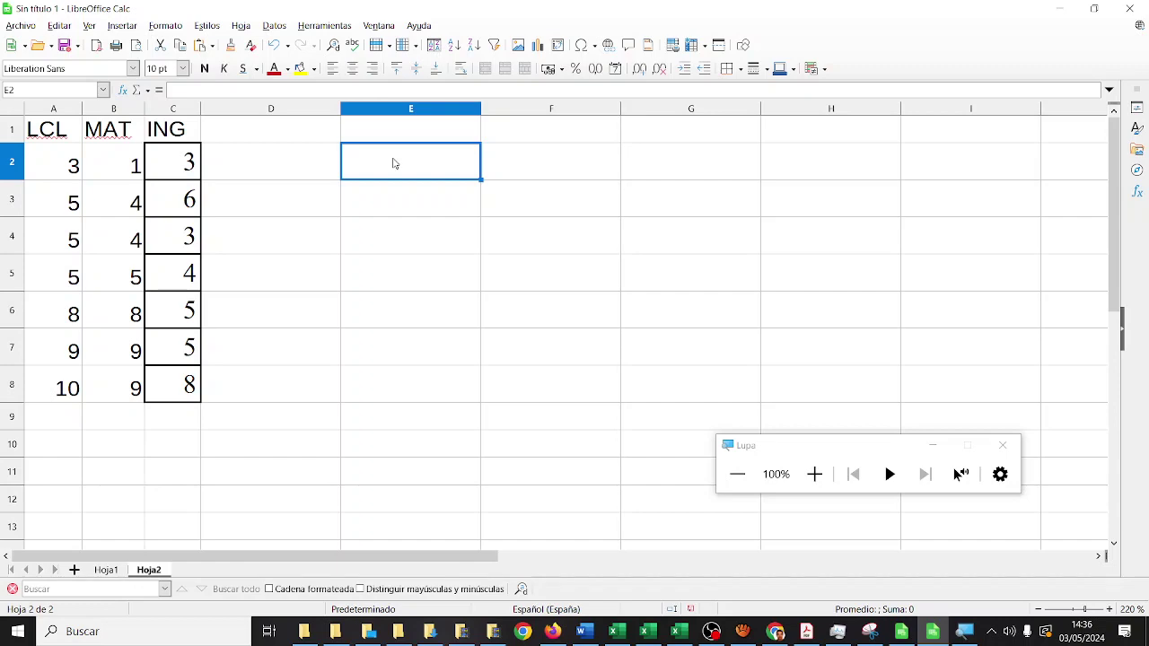
left_click(824, 473)
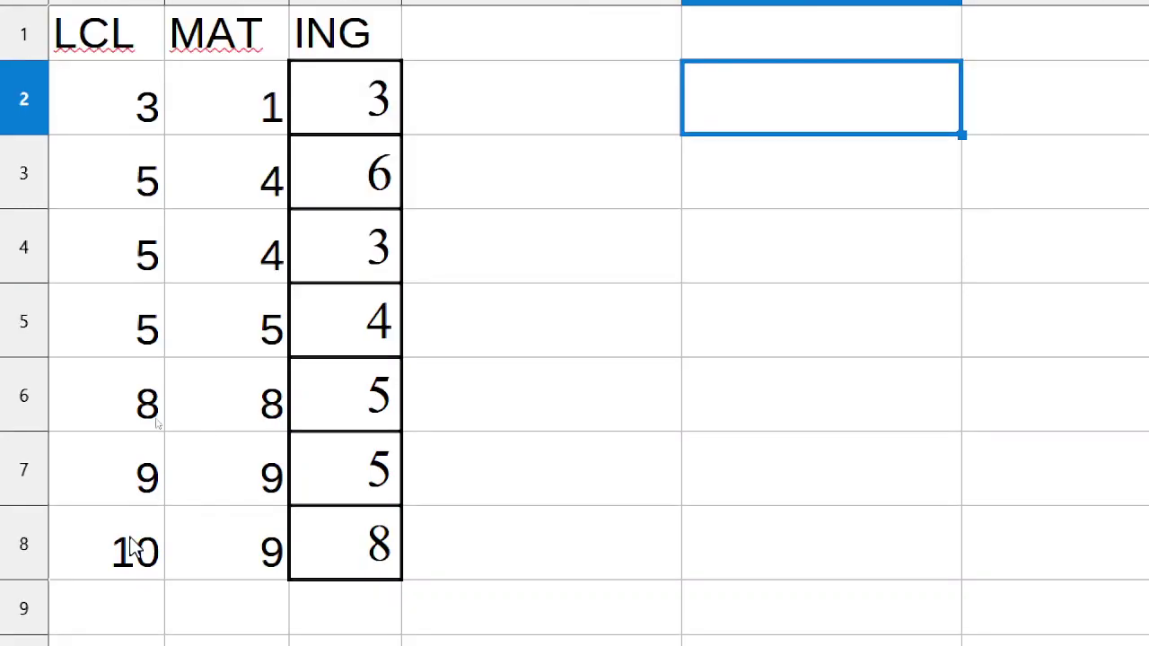
left_click(1036, 489)
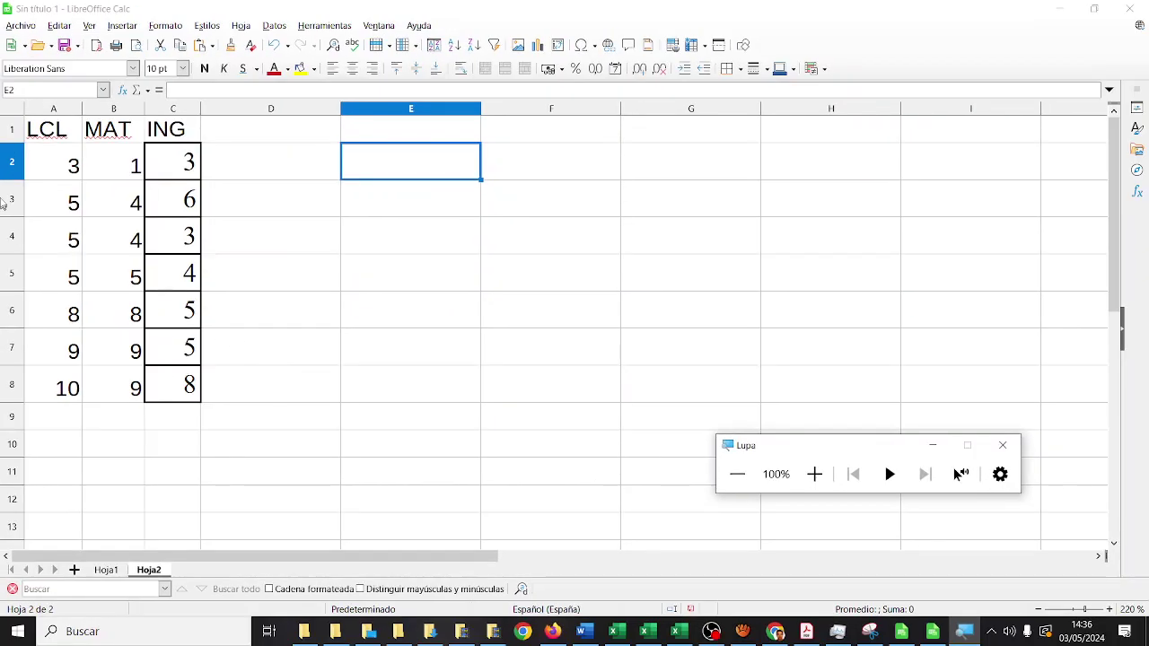
left_click_drag(38, 139, 171, 377)
left_click(13, 133)
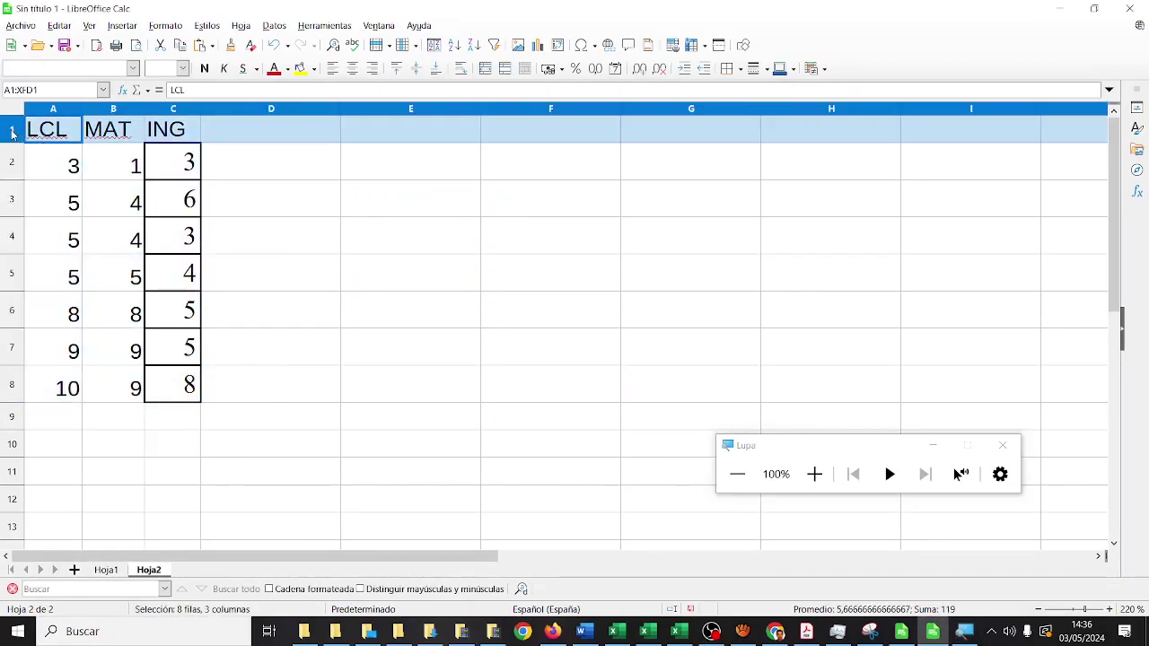
left_click_drag(12, 133, 13, 388)
left_click(251, 323)
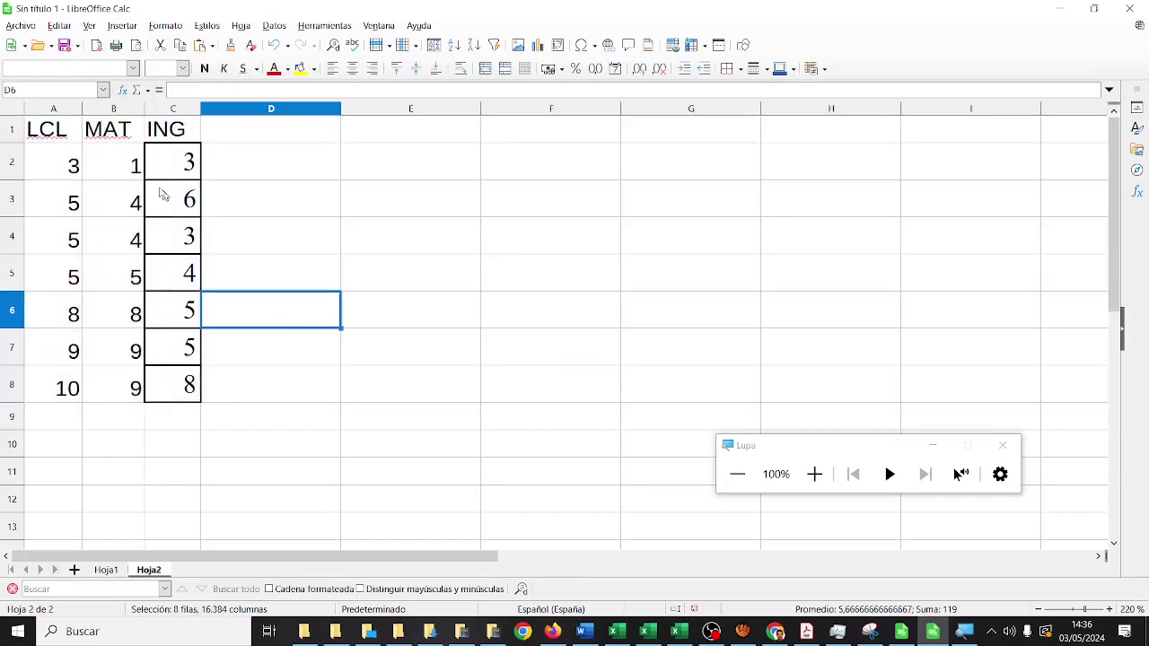
- Run the Correlation statistic on A1:C8 grouped by columns, placing the results at D2
left_click_drag(71, 137, 179, 396)
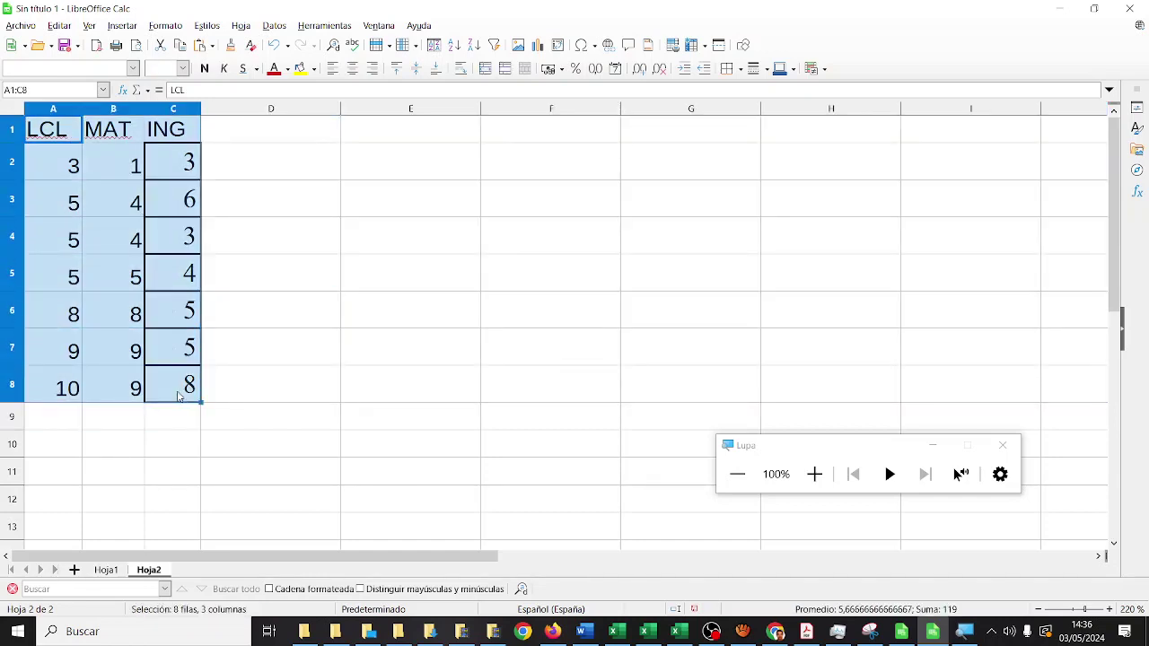
left_click(801, 488)
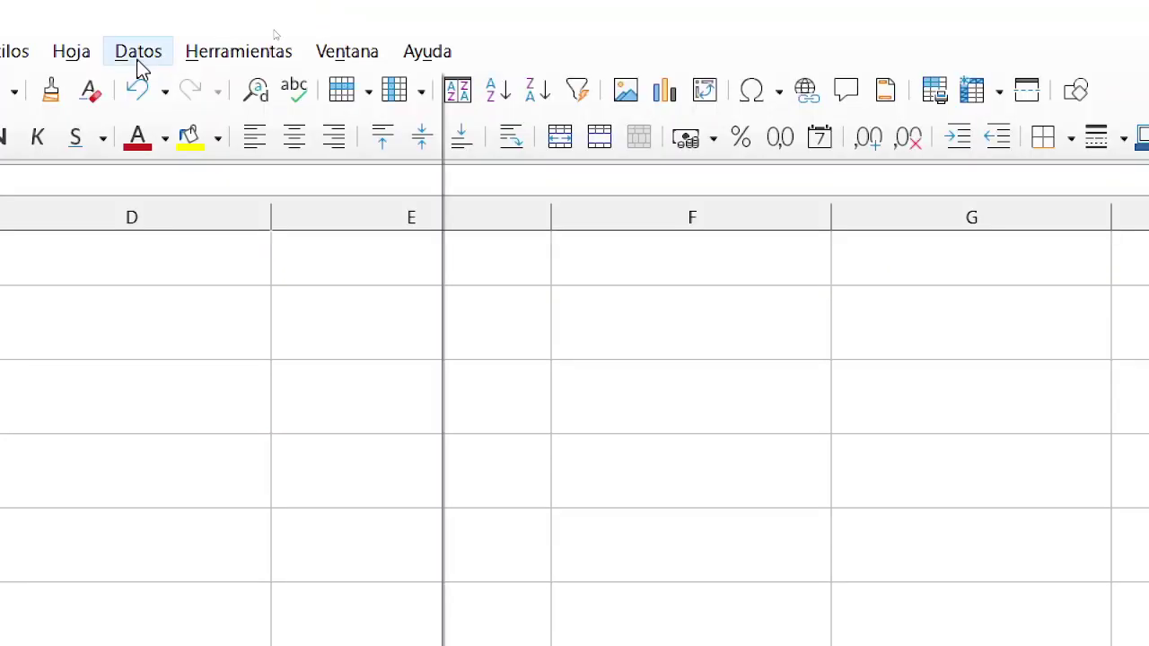
left_click(138, 61)
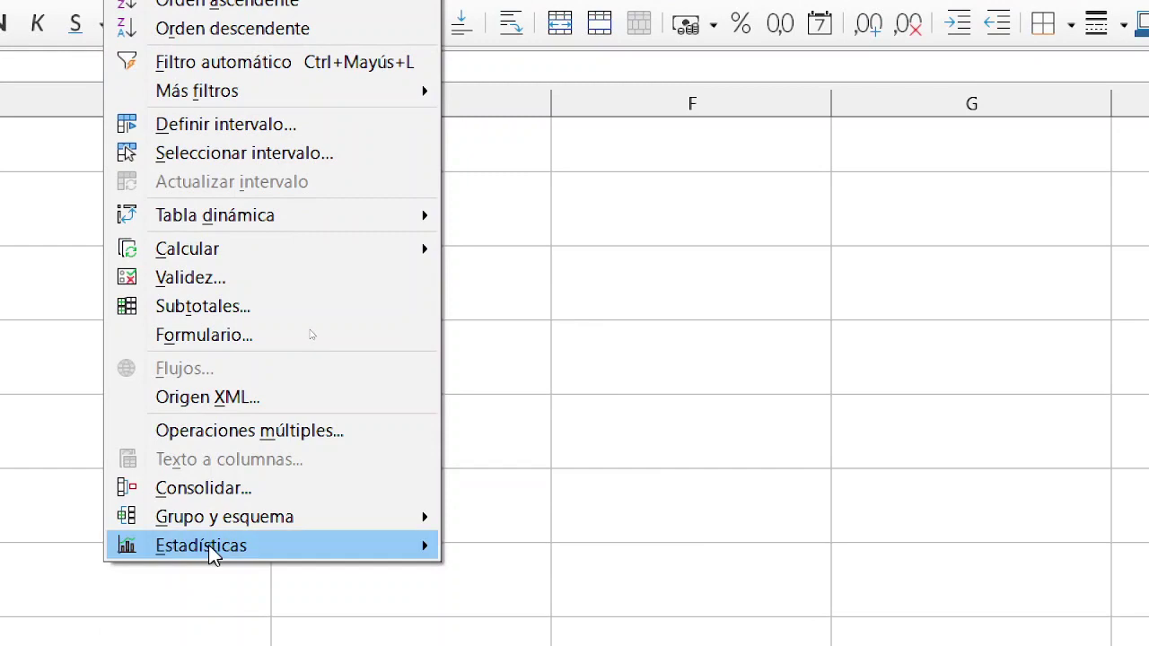
mouse_move(213, 554)
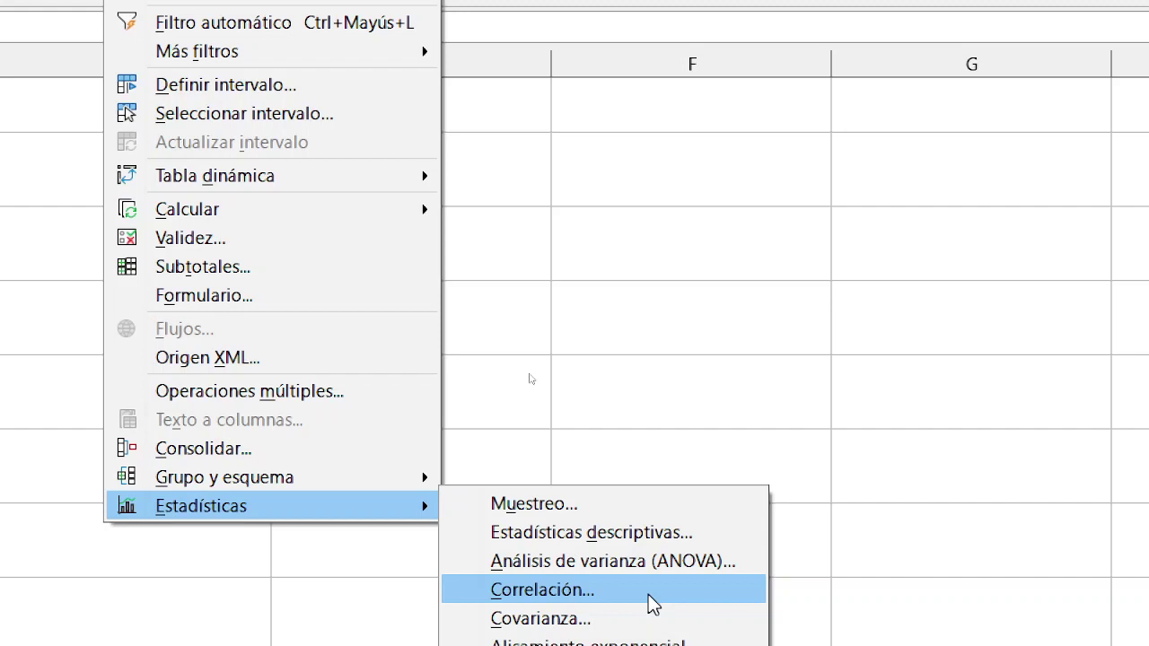
left_click(648, 594)
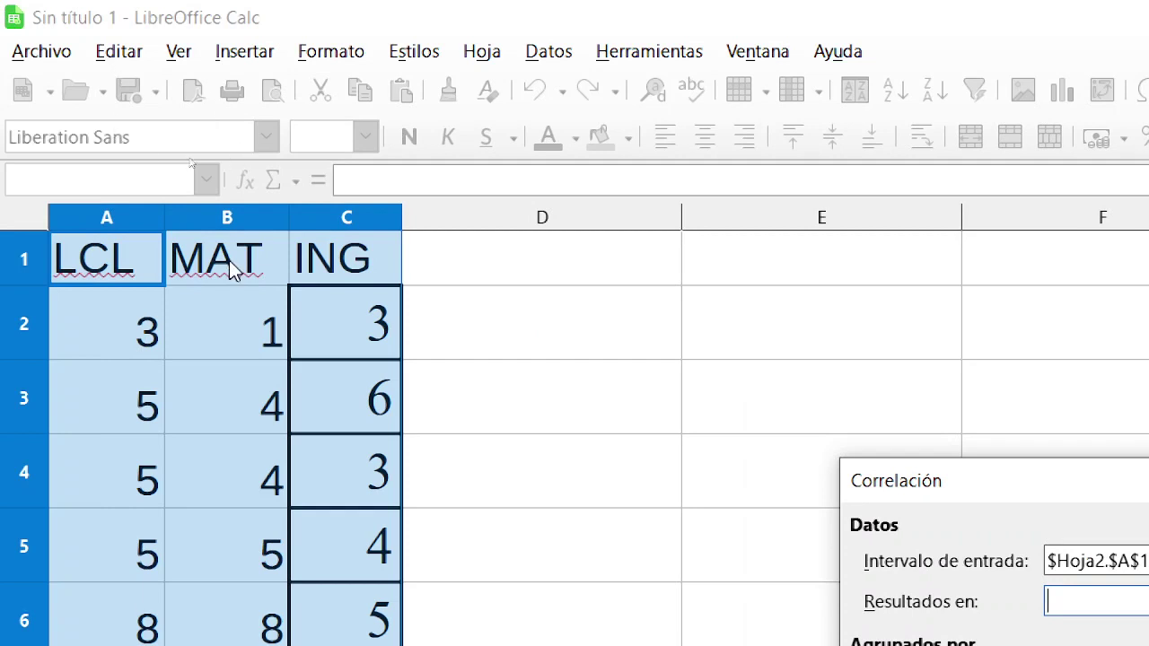
left_click(608, 345)
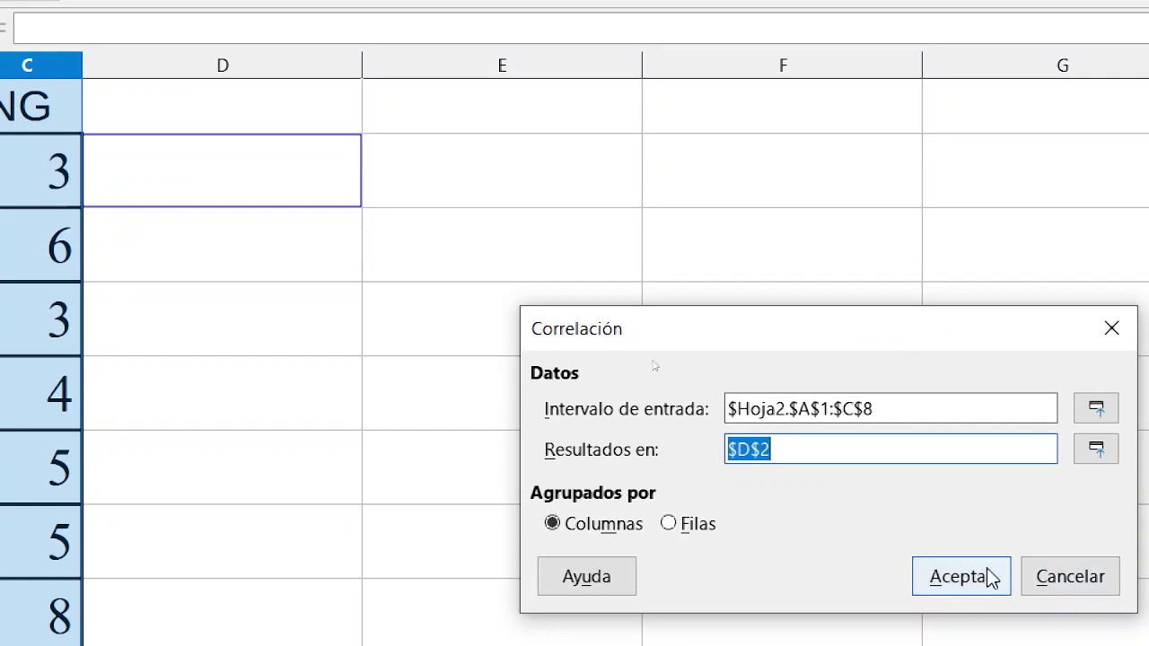
left_click(985, 576)
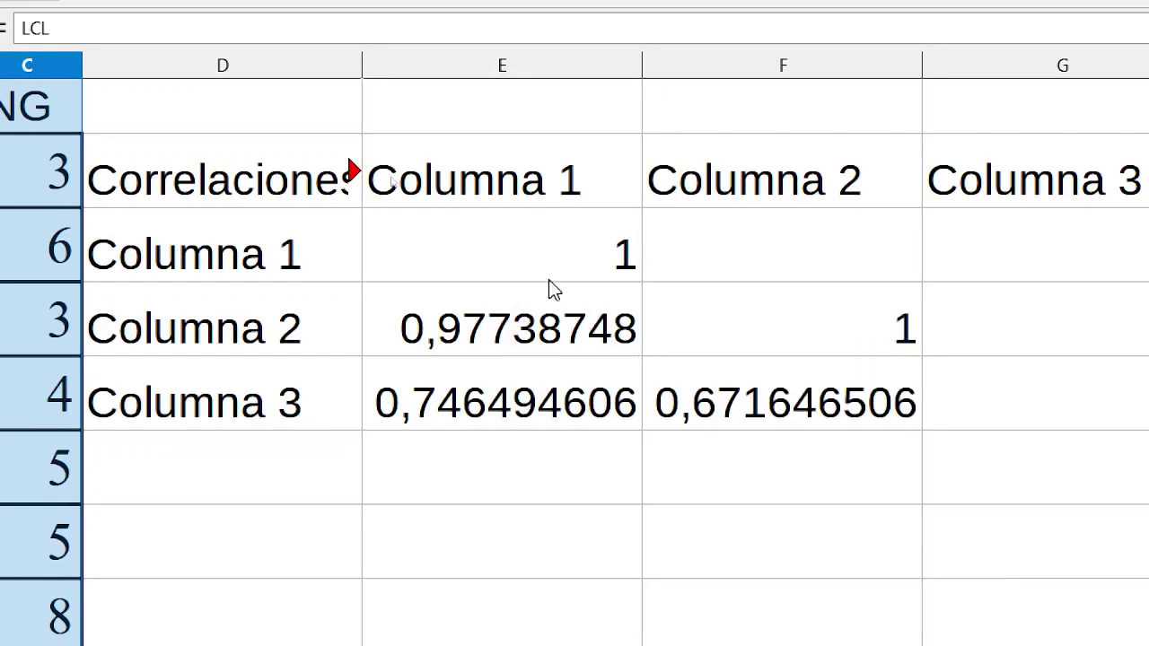
- Replace the correlation table's column headers in E2:G2 with LENG, MAT and ING
left_click(463, 170)
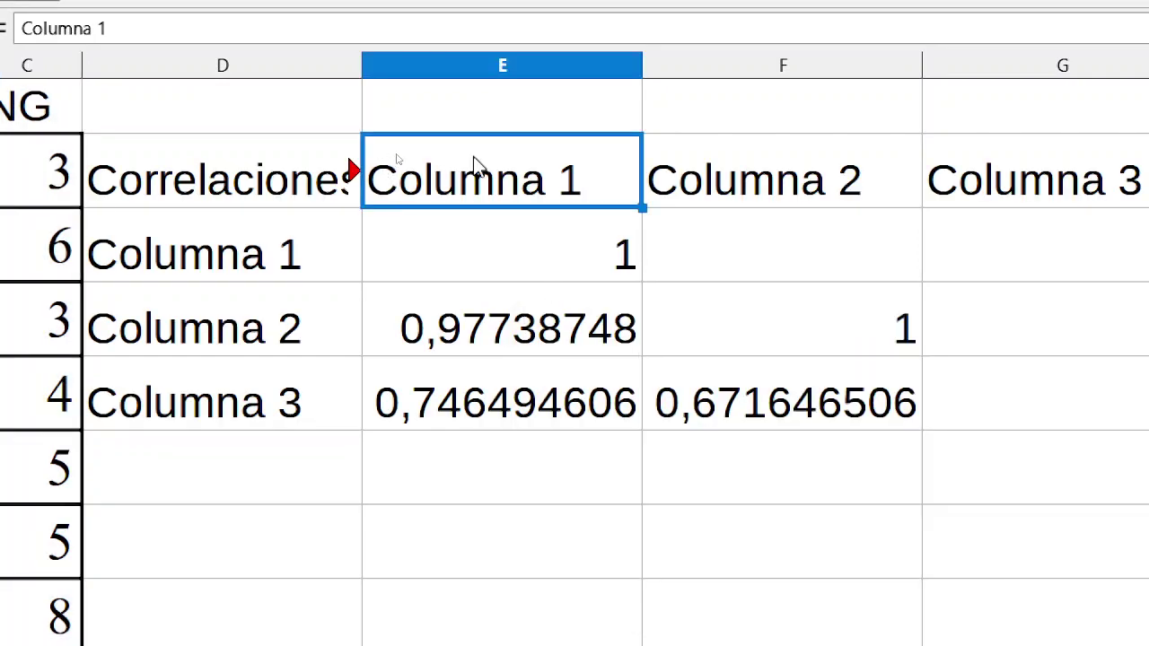
type("LENG")
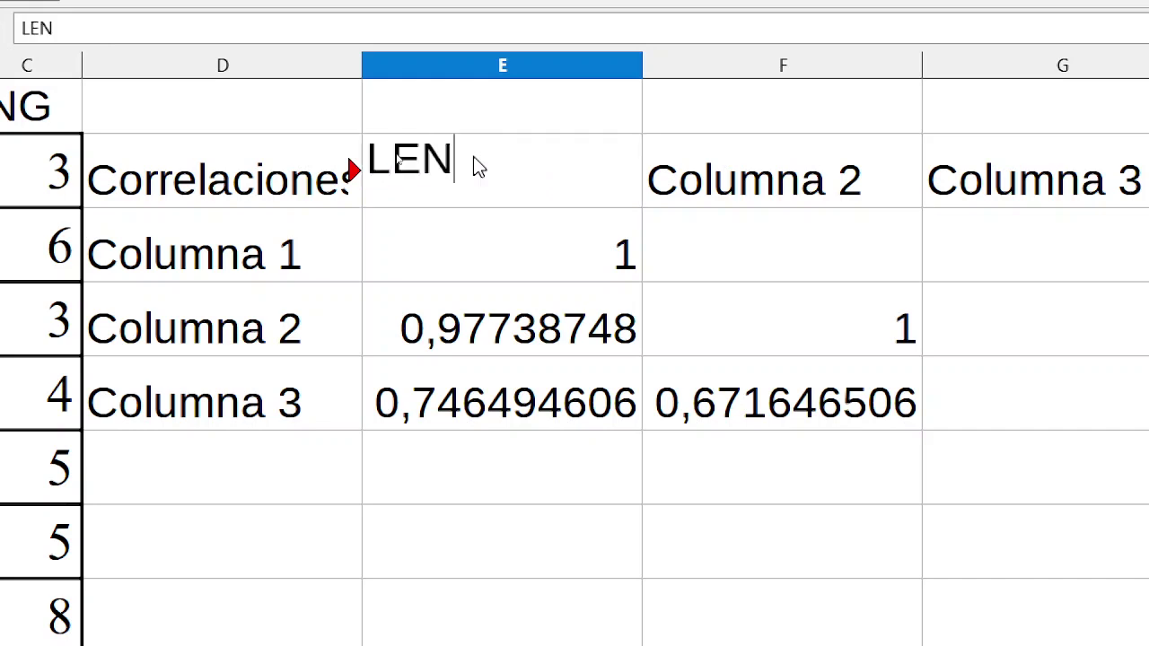
key("Tab")
type("MAT ING")
key("BackSpace")
key("BackSpace")
key("BackSpace")
key("BackSpace")
key("BackSpace")
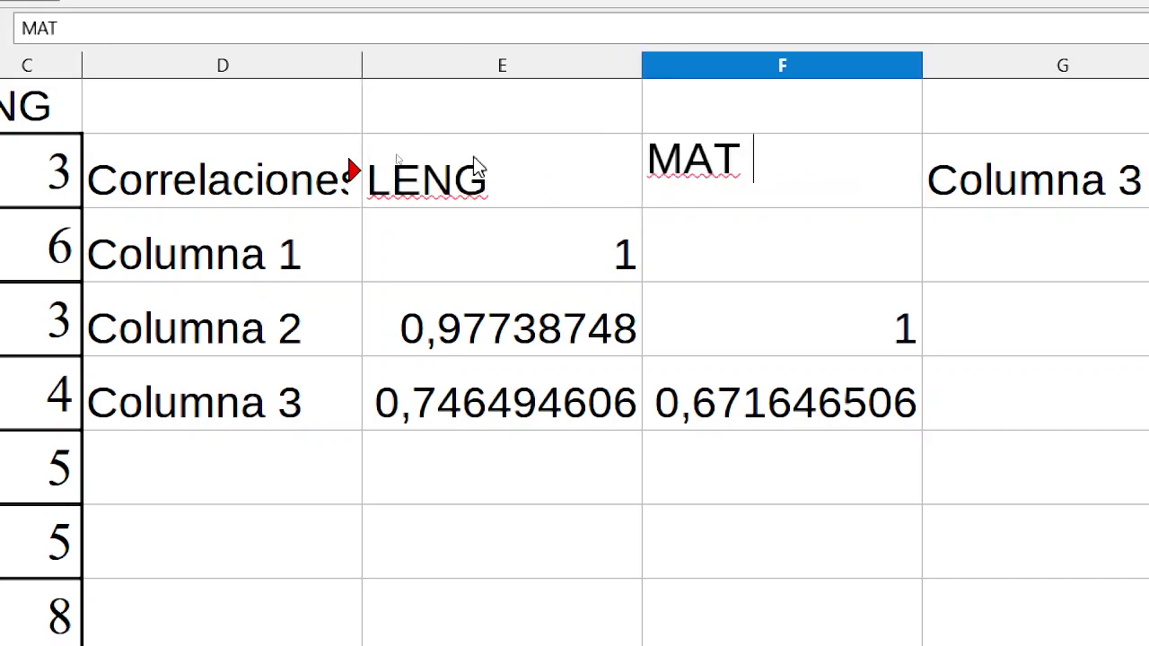
key("Tab")
type("ING")
key("Return")
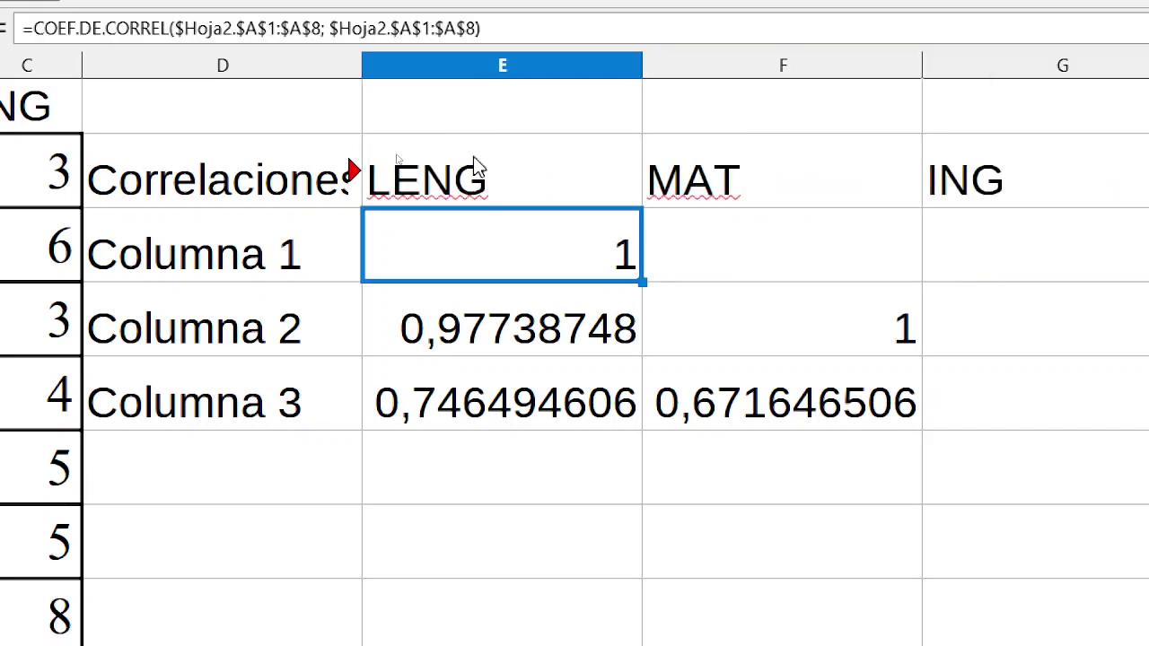
- Replace the correlation table's row labels in D3:D5 with LEN, MAT and ING
key("Left")
type("LEN")
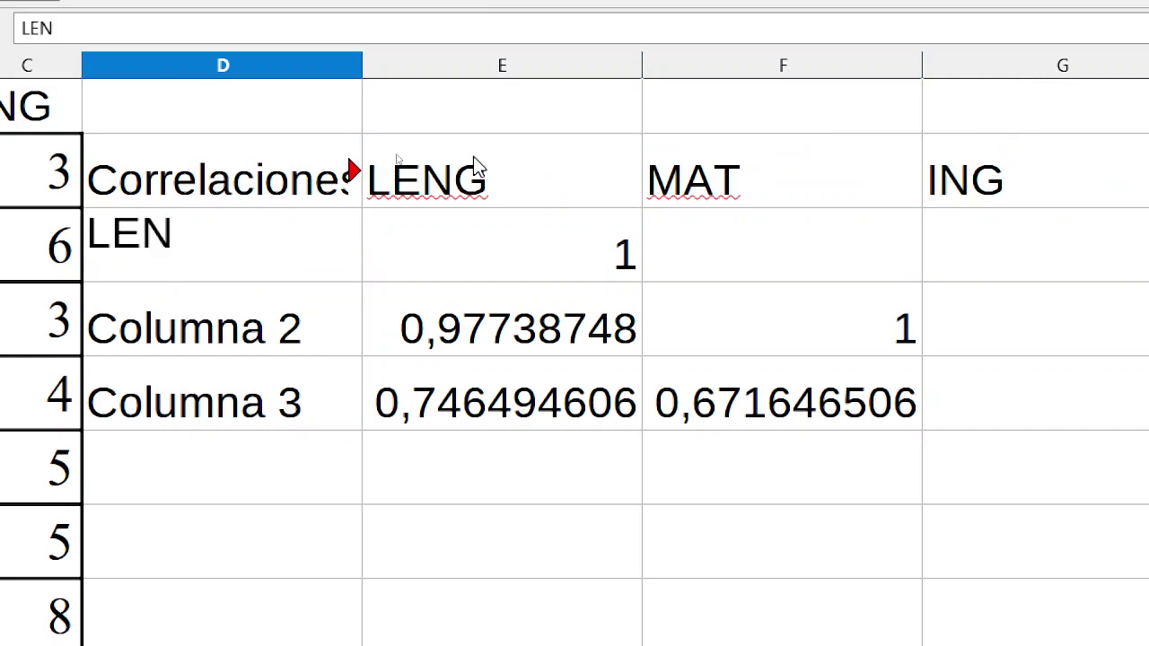
key("Return")
type("MAT")
key("Return")
type("ING")
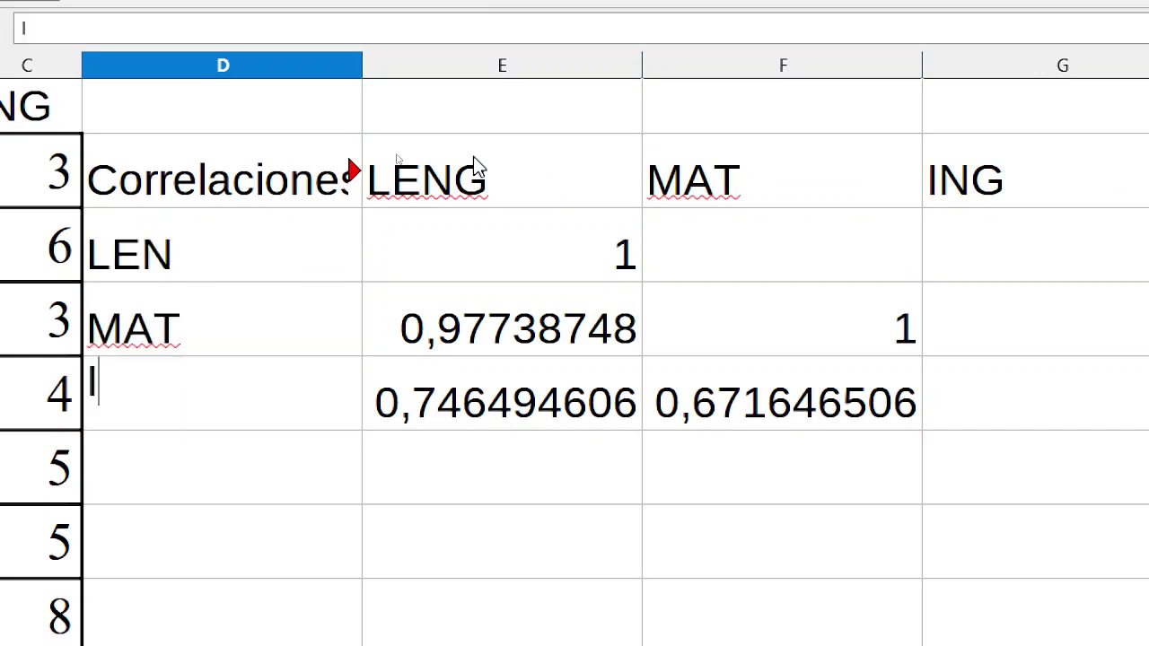
key("Tab")
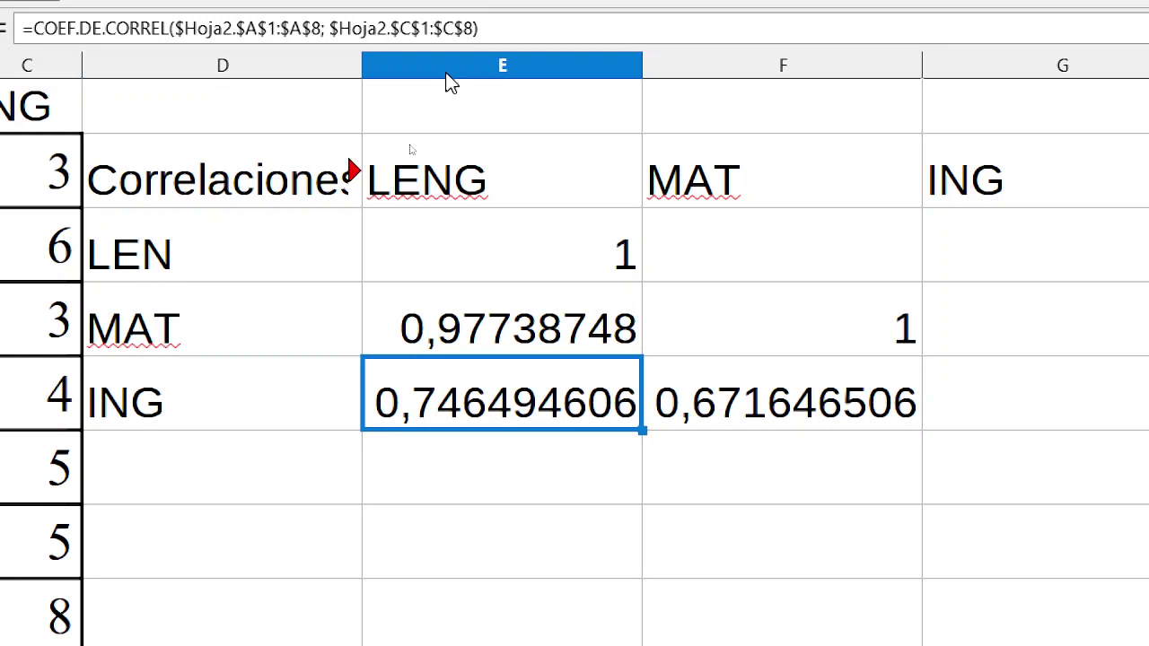
- Examine the correlation coefficients between LENG and MAT, LENG and ING, and MAT and ING in the matrix
left_click(531, 336)
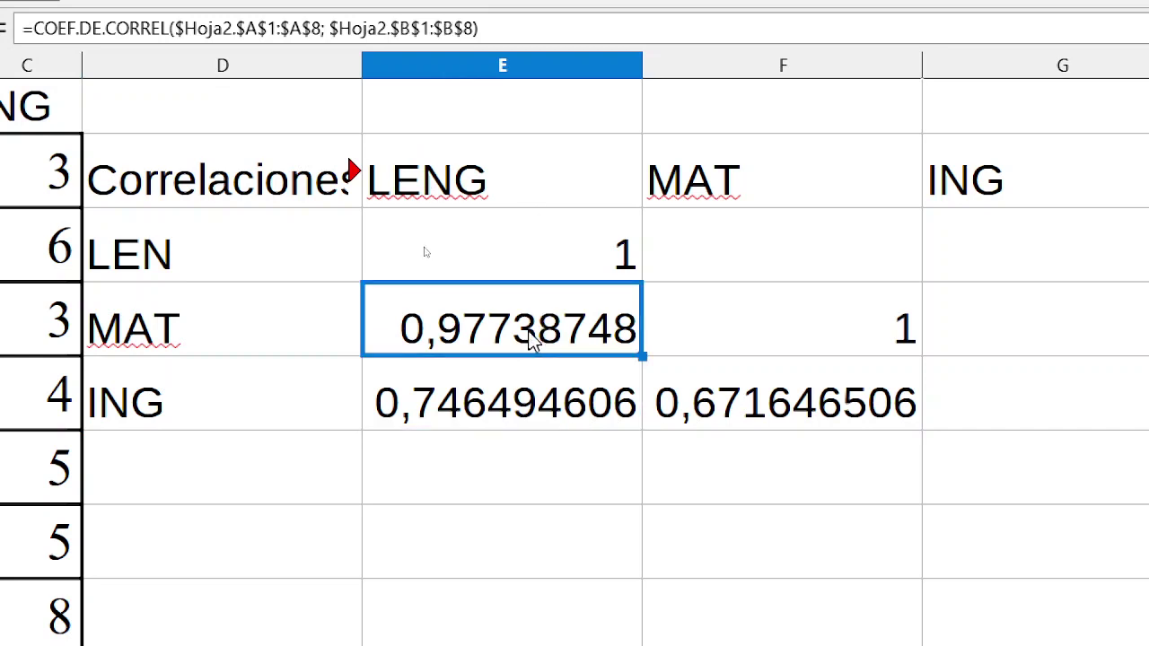
left_click(484, 422)
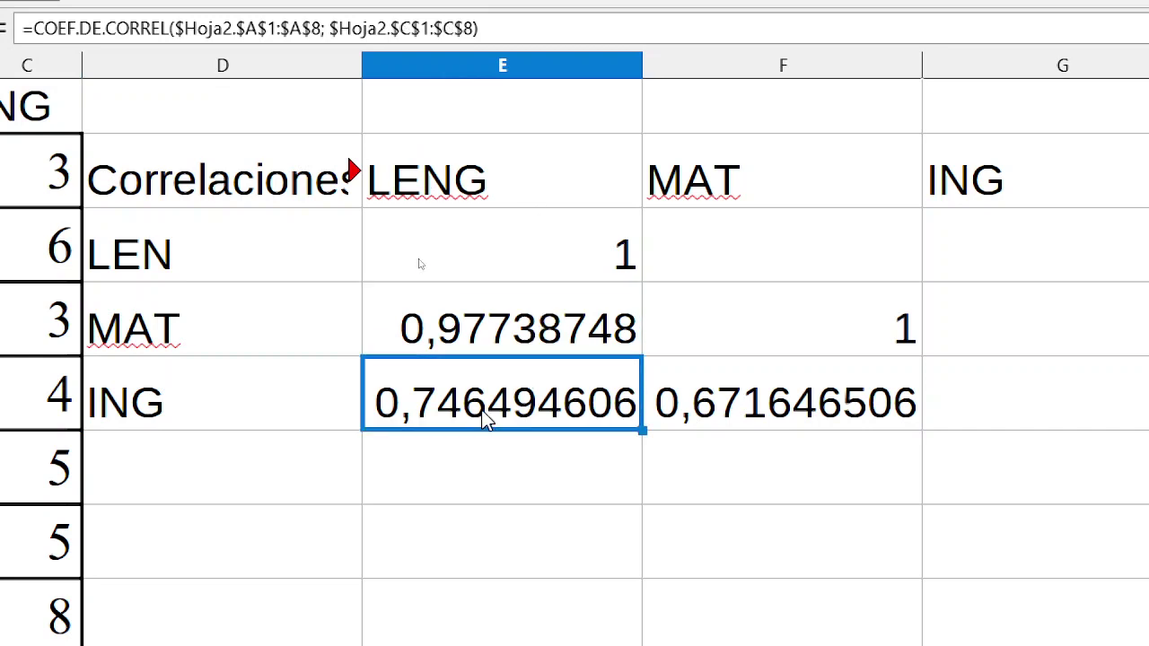
left_click(824, 427)
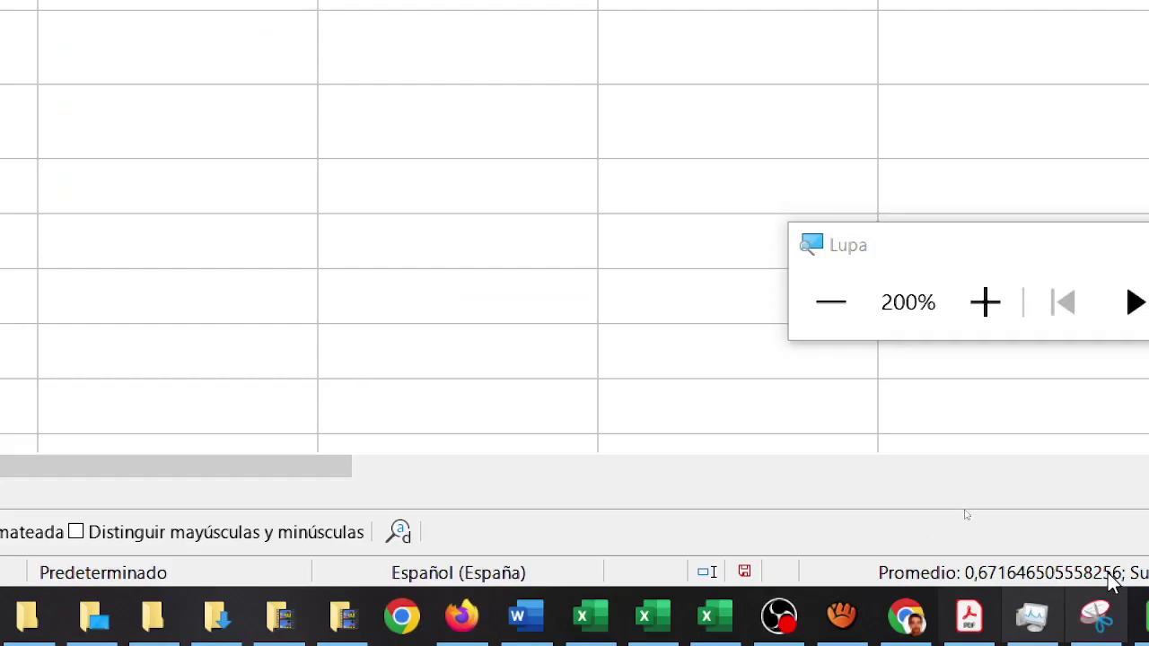
- Save the spreadsheet as CORRELACION-VN in ODF spreadsheet format (.ods) in the cienciadedatos folder
left_click(616, 302)
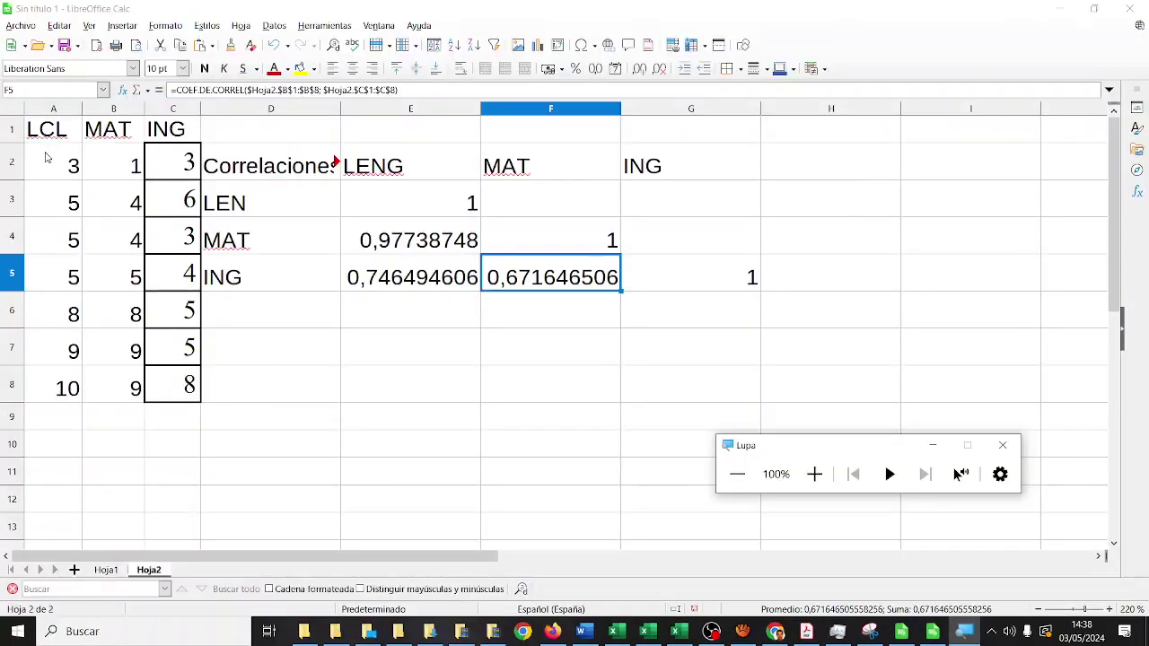
left_click(20, 25)
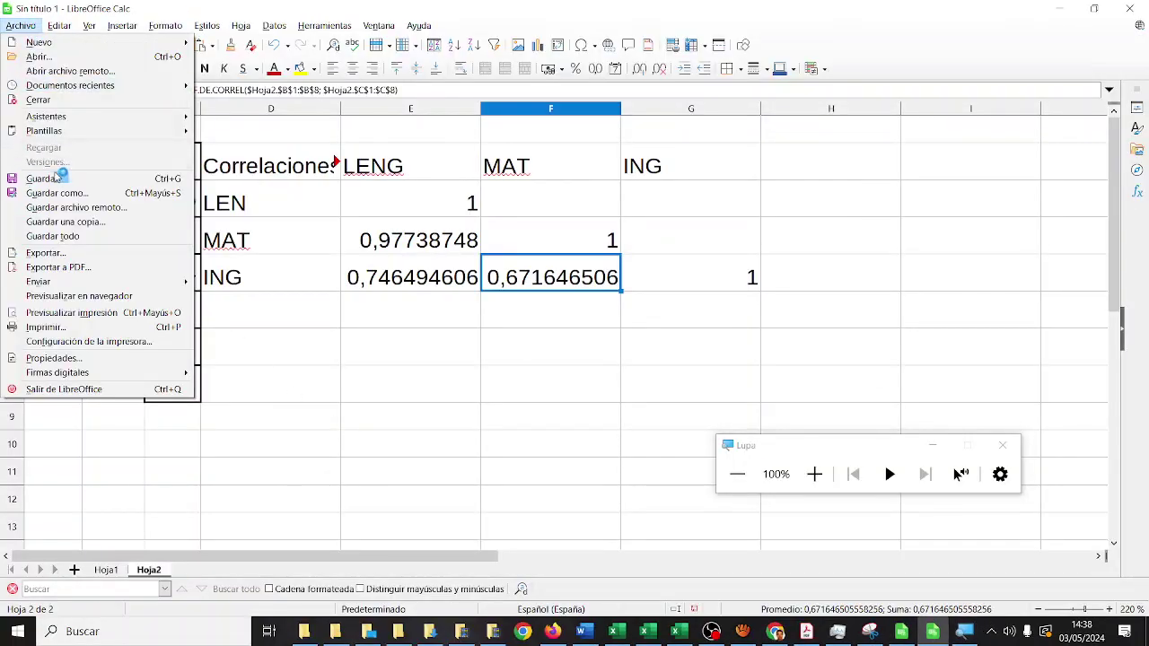
left_click(71, 183)
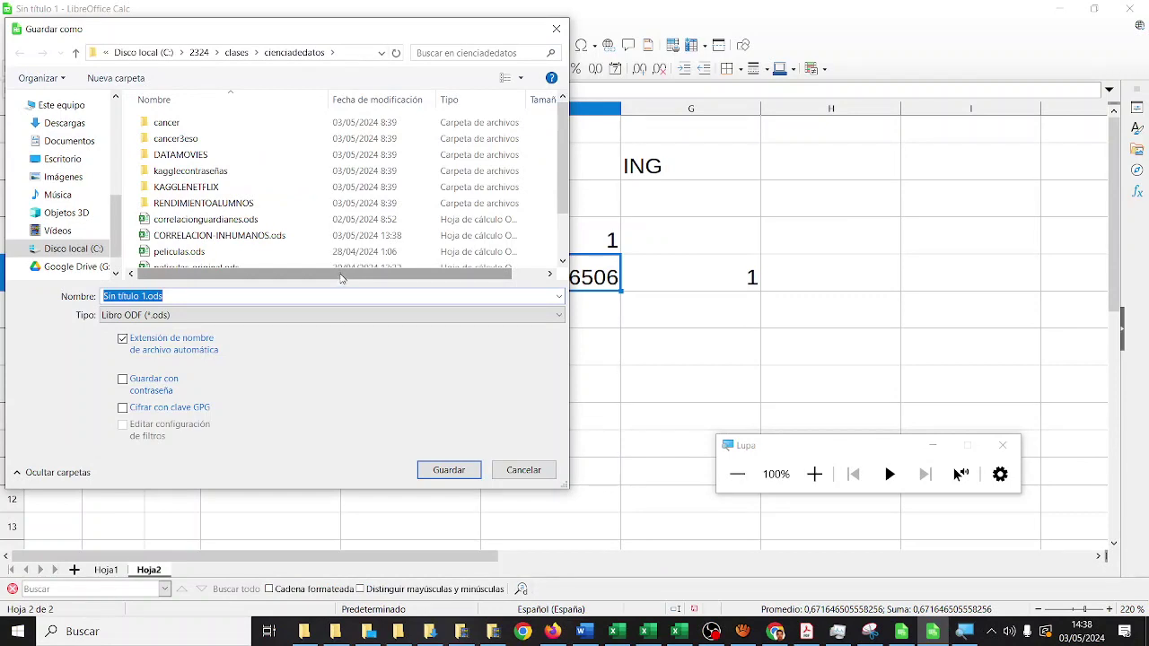
type("CORRELACION-")
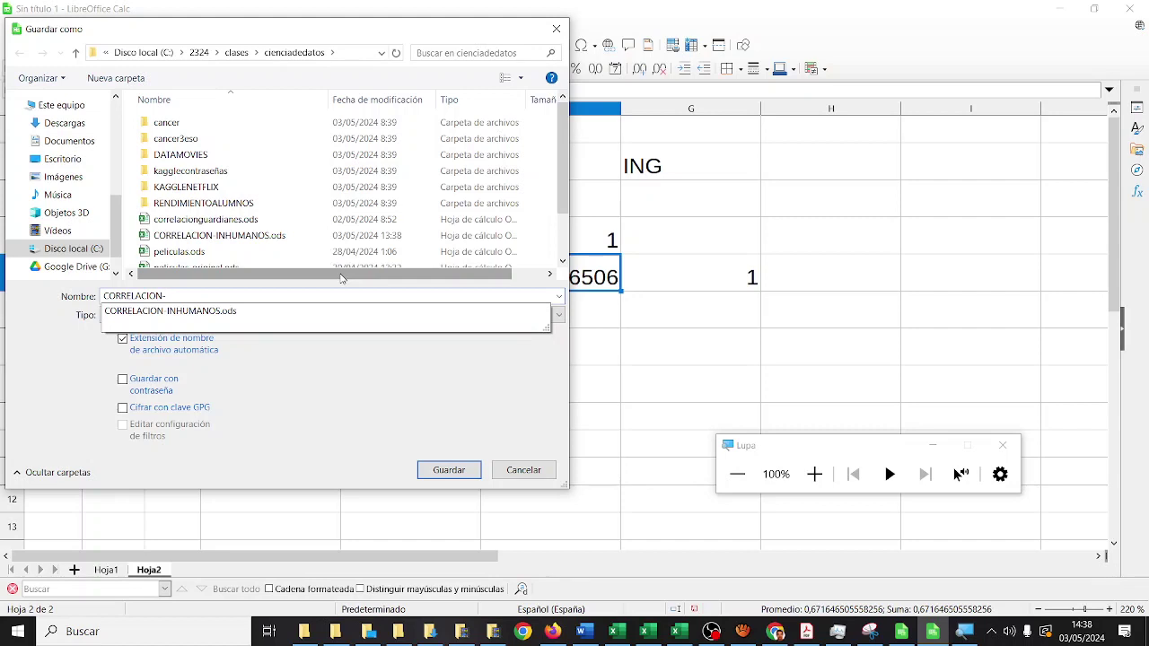
type("VV")
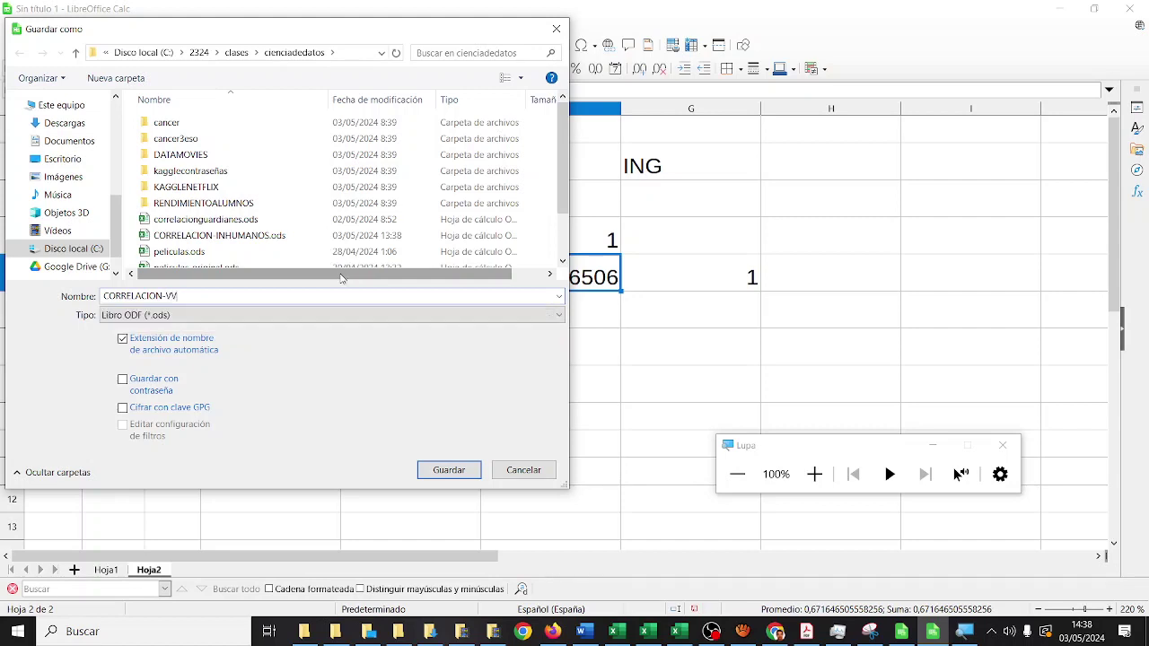
key("BackSpace")
type("N")
key("Return")
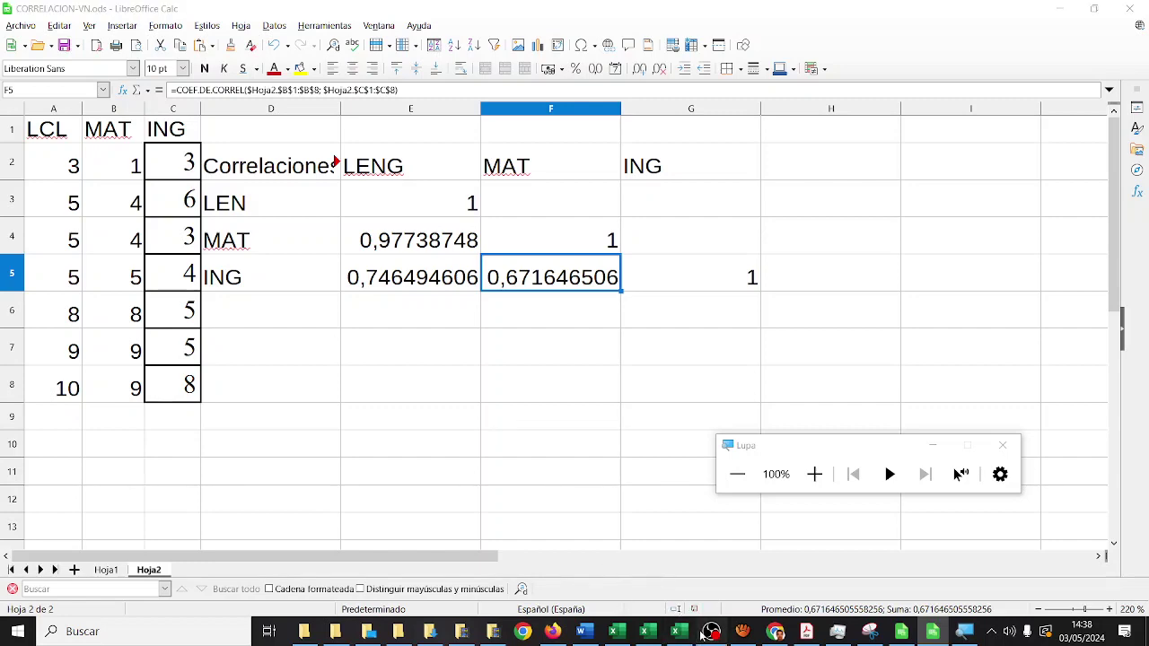